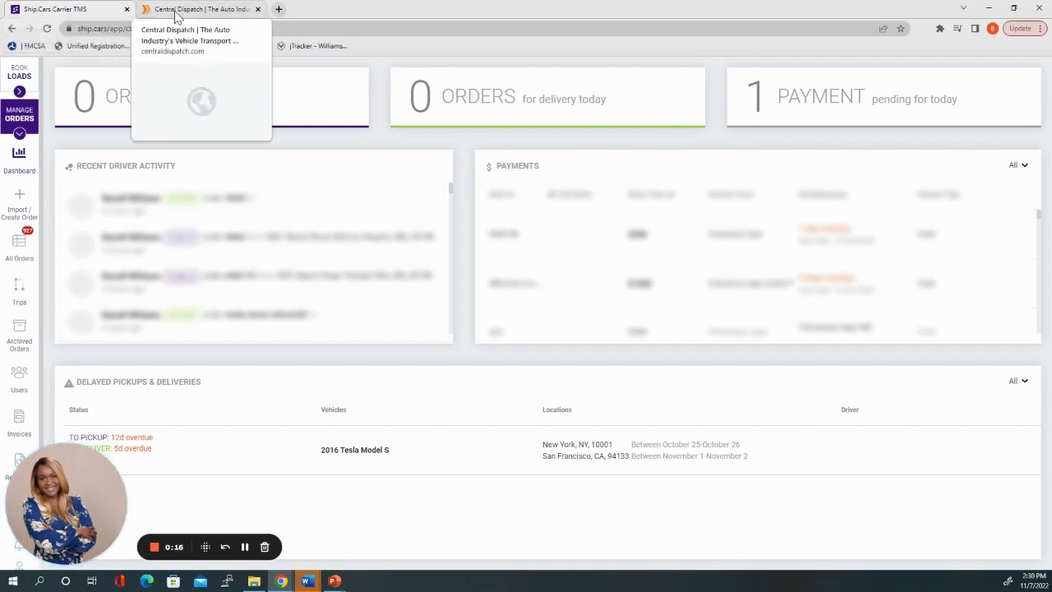
Step: Switch to Central Dispatch, open the dispatched 2019 Fiat 500 order and review its order, vehicle, pickup, delivery and contract details
click(199, 9)
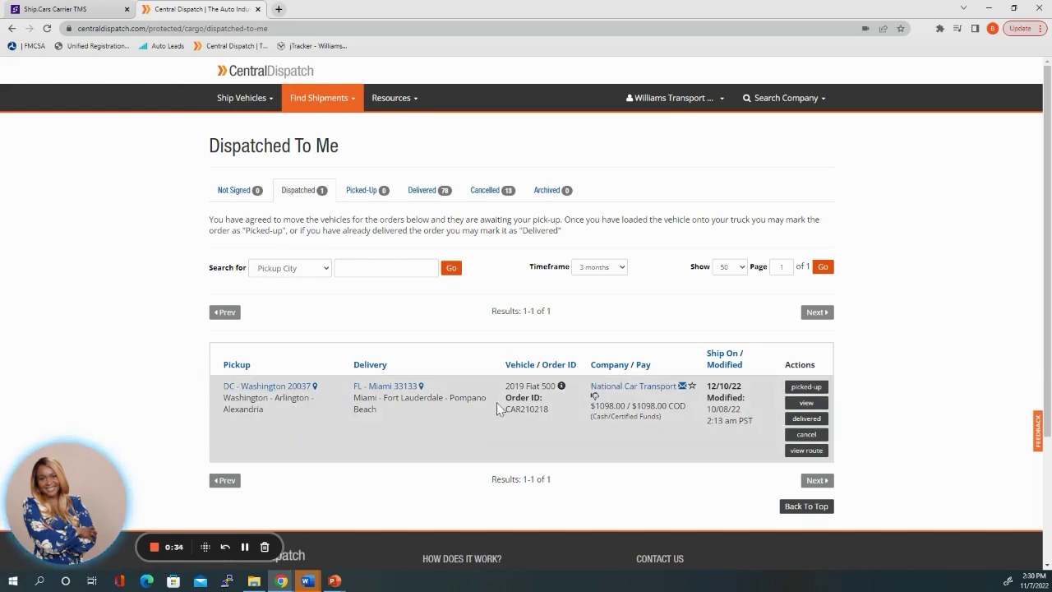
click(805, 404)
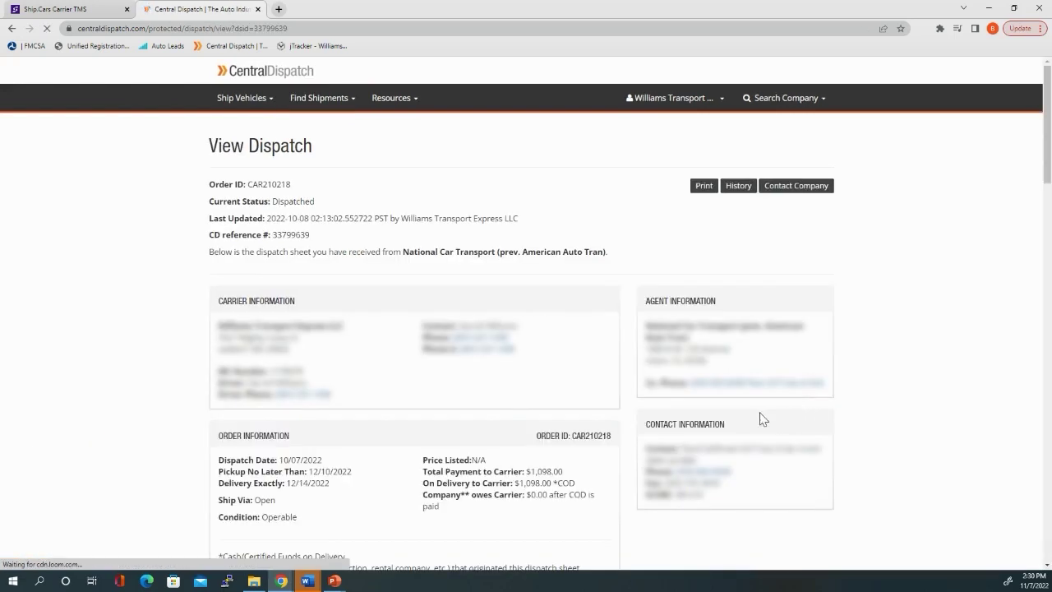
scroll(364, 264, down, 2)
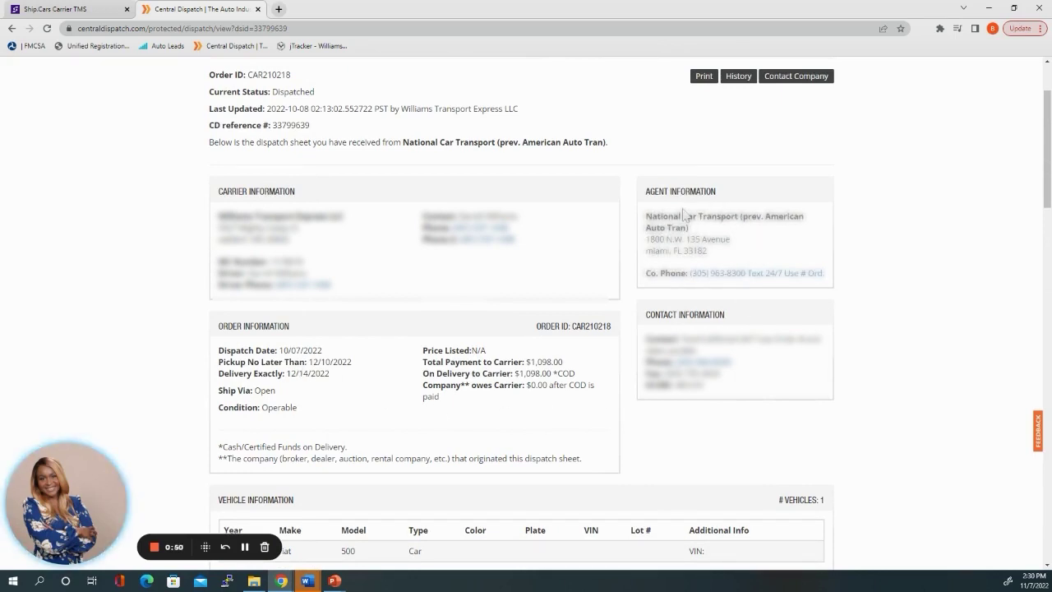
scroll(699, 215, down, 3)
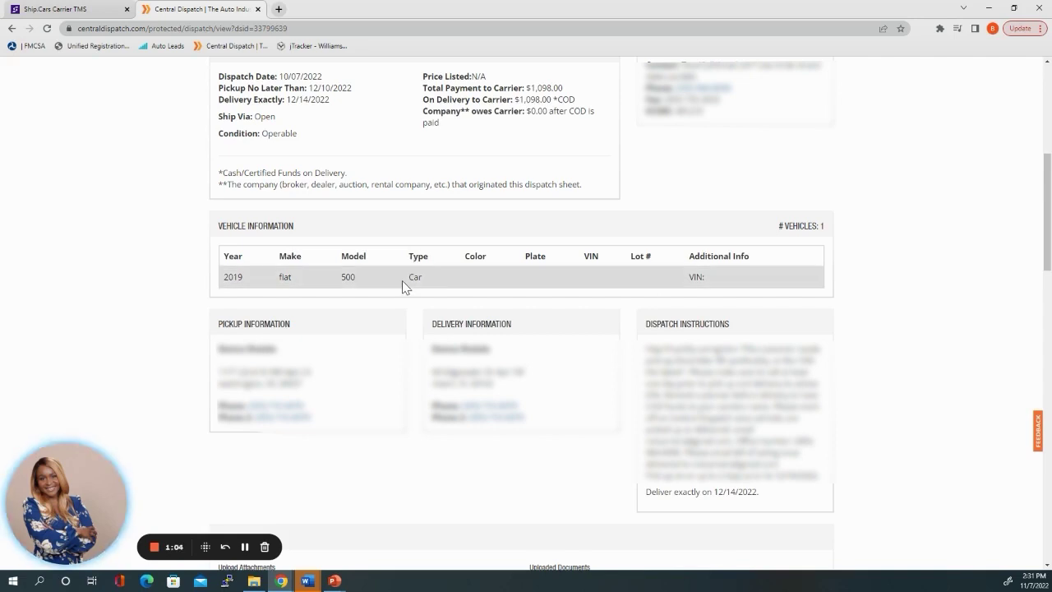
scroll(402, 280, down, 2)
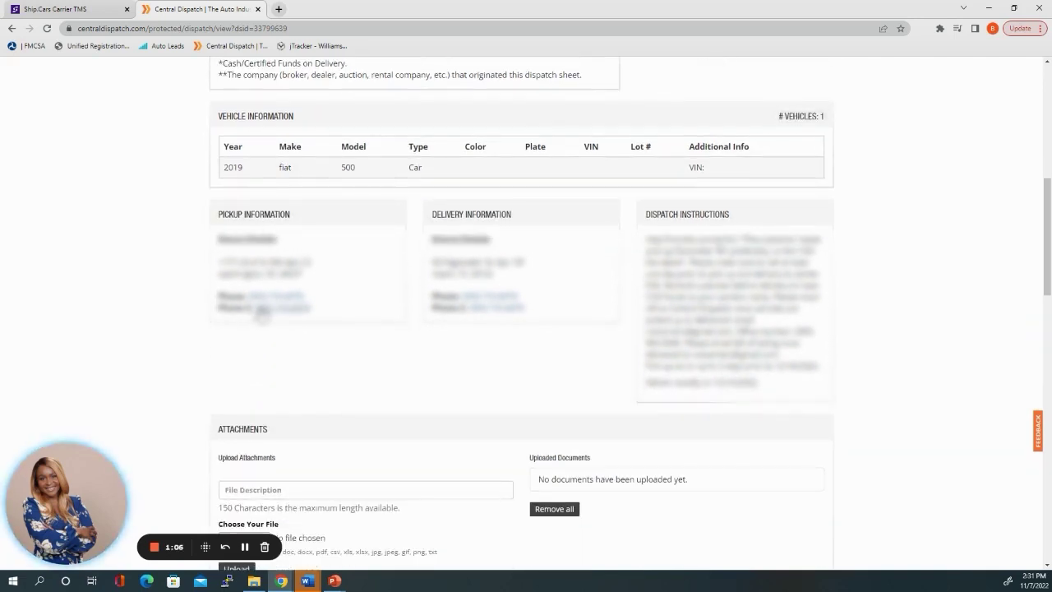
scroll(467, 298, down, 5)
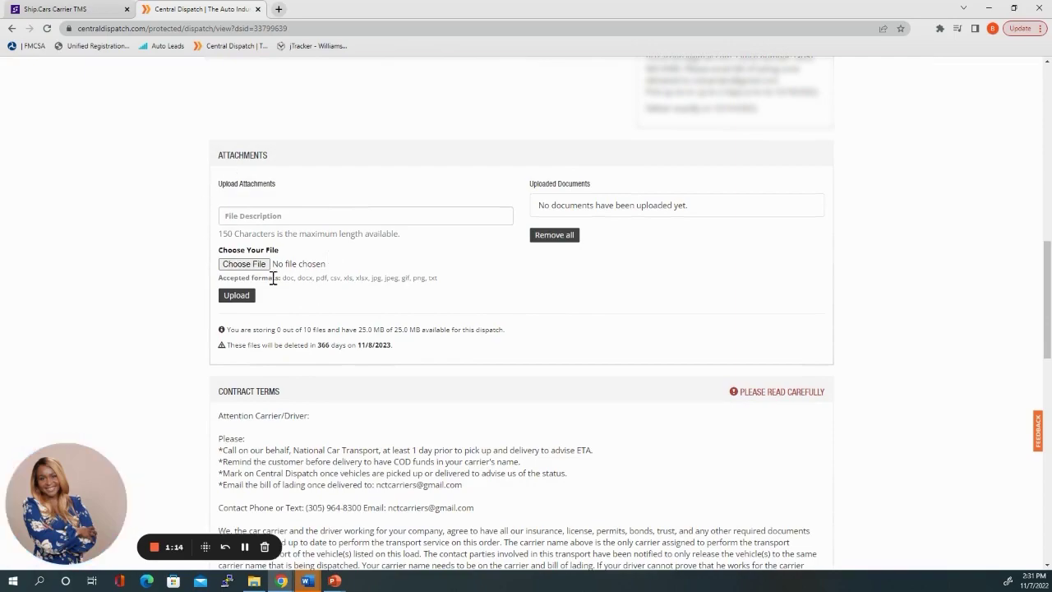
scroll(463, 310, down, 5)
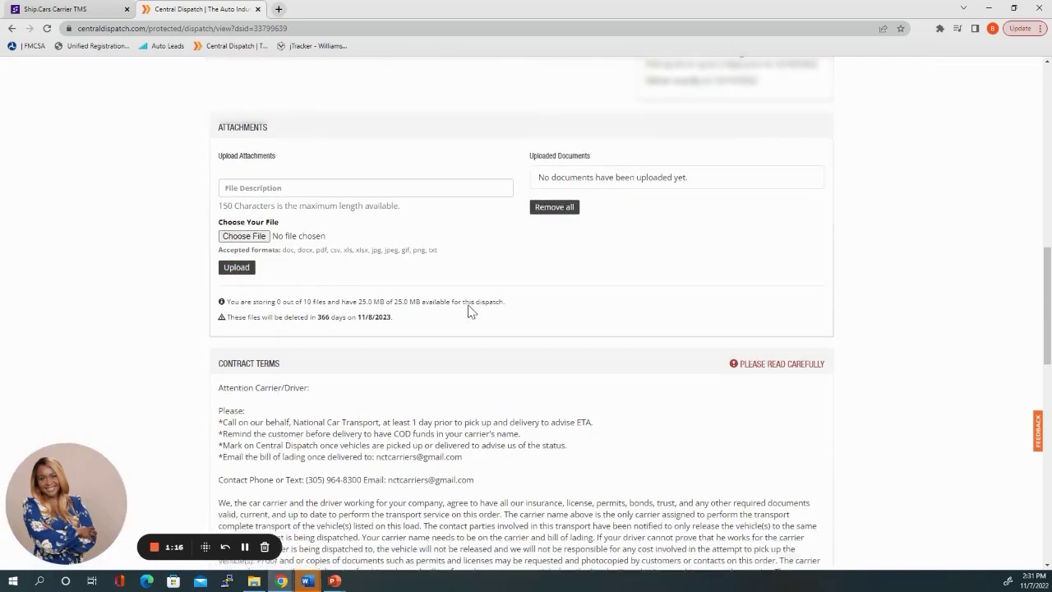
scroll(370, 491, down, 10)
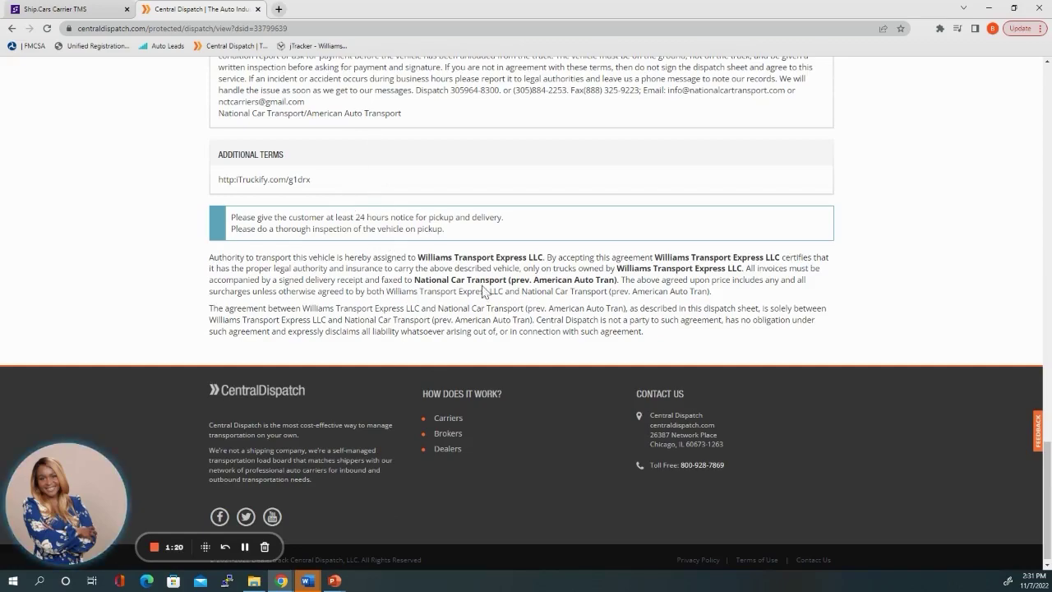
scroll(652, 271, up, 20)
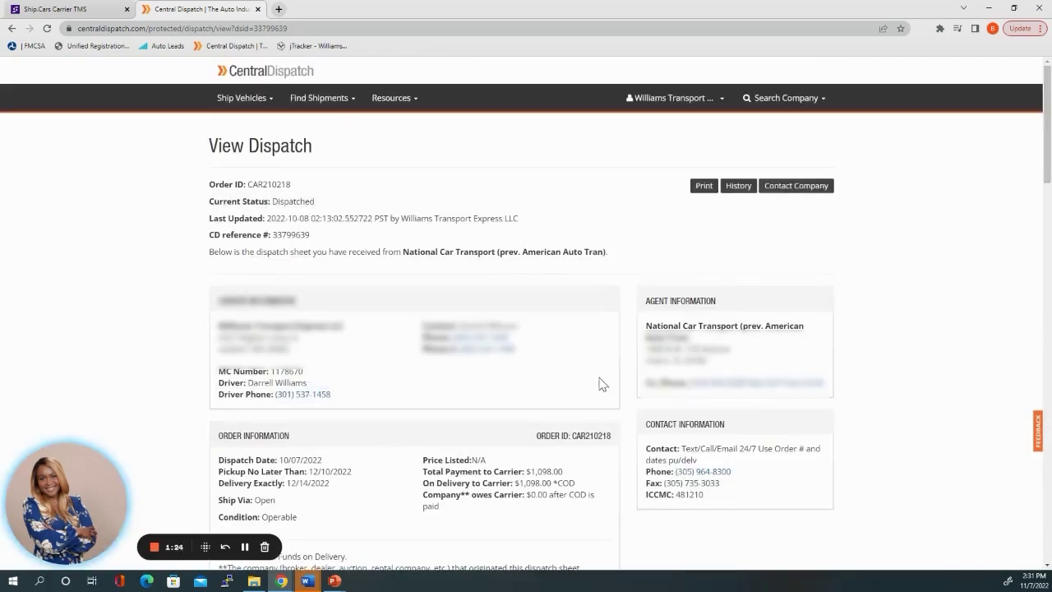
Step: Open the printable dispatch sheet and save it as DispatchSheet (1) in the Downloads folder
click(704, 187)
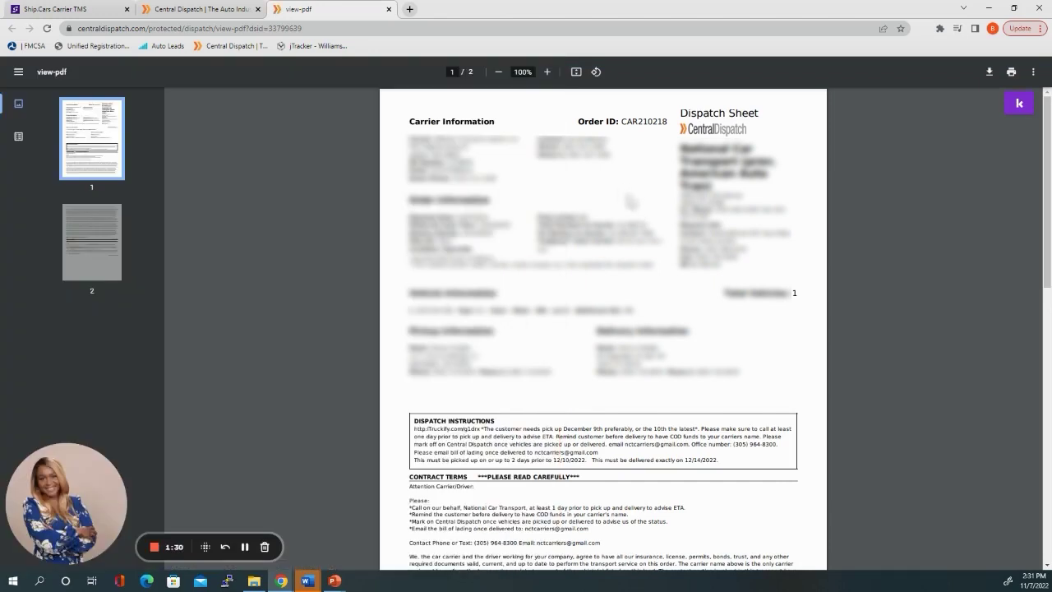
click(985, 73)
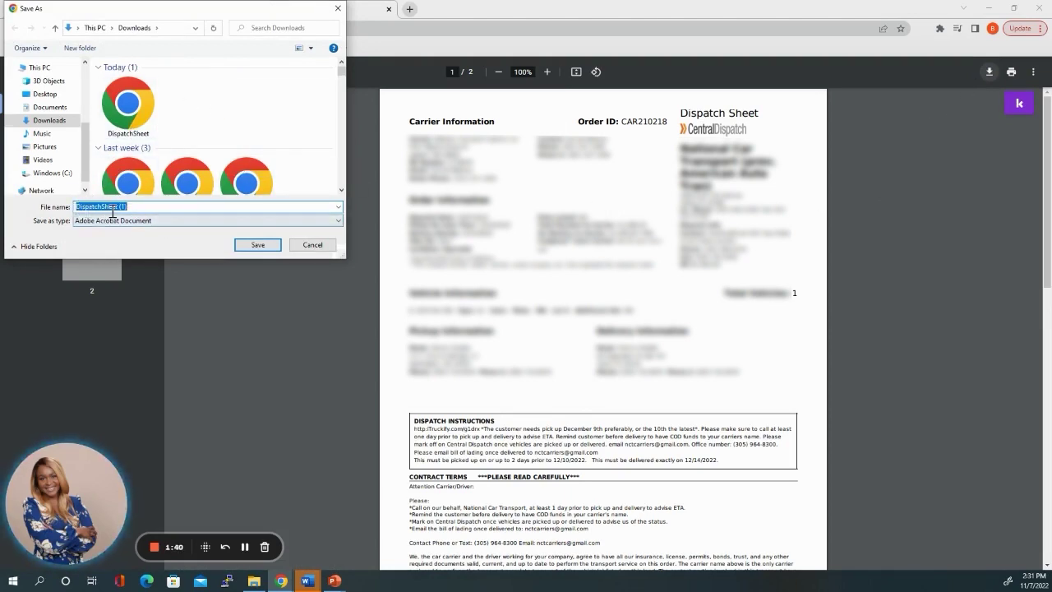
click(259, 246)
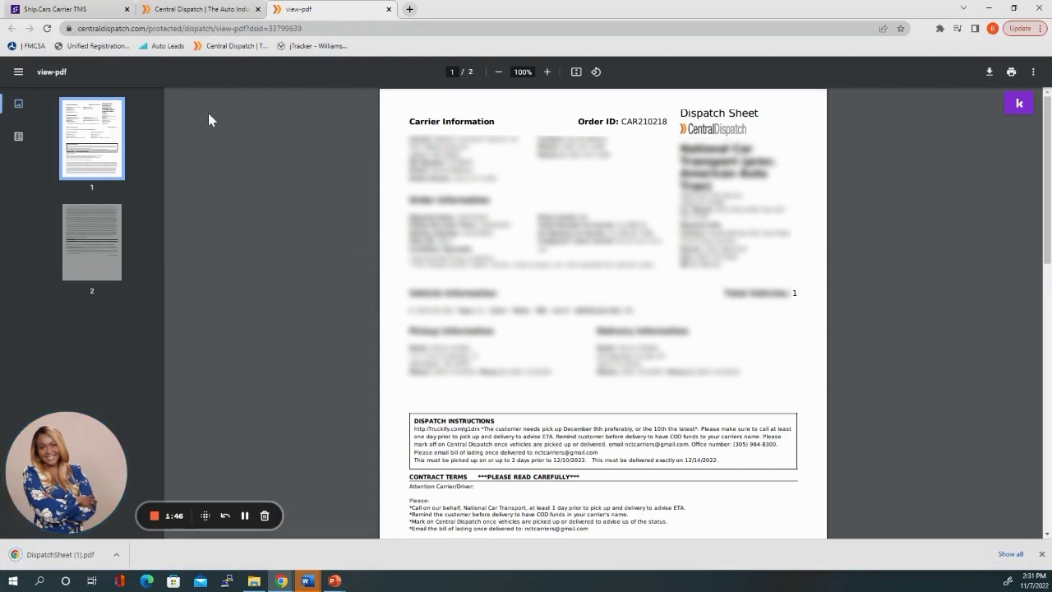
Step: Switch to Ship.Cars Carrier TMS, start a new order and import DispatchSheet (1).pdf into it
click(68, 10)
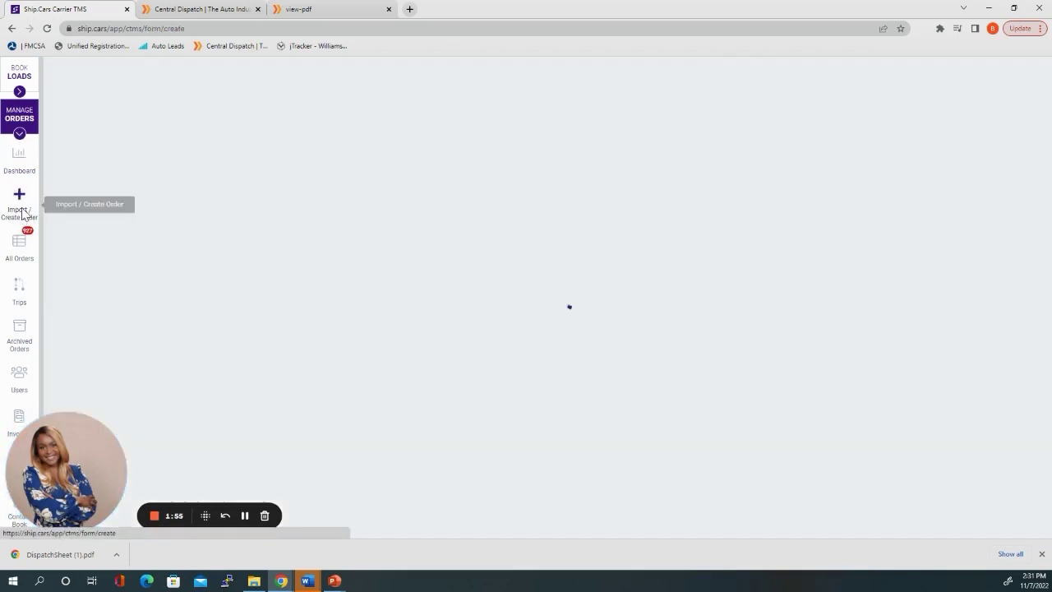
click(23, 212)
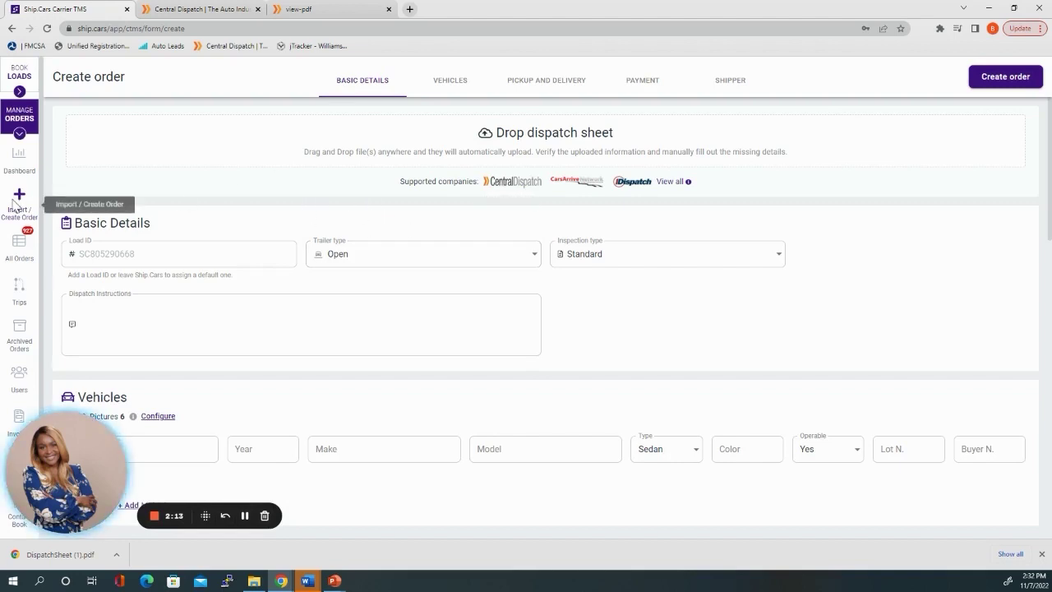
click(504, 138)
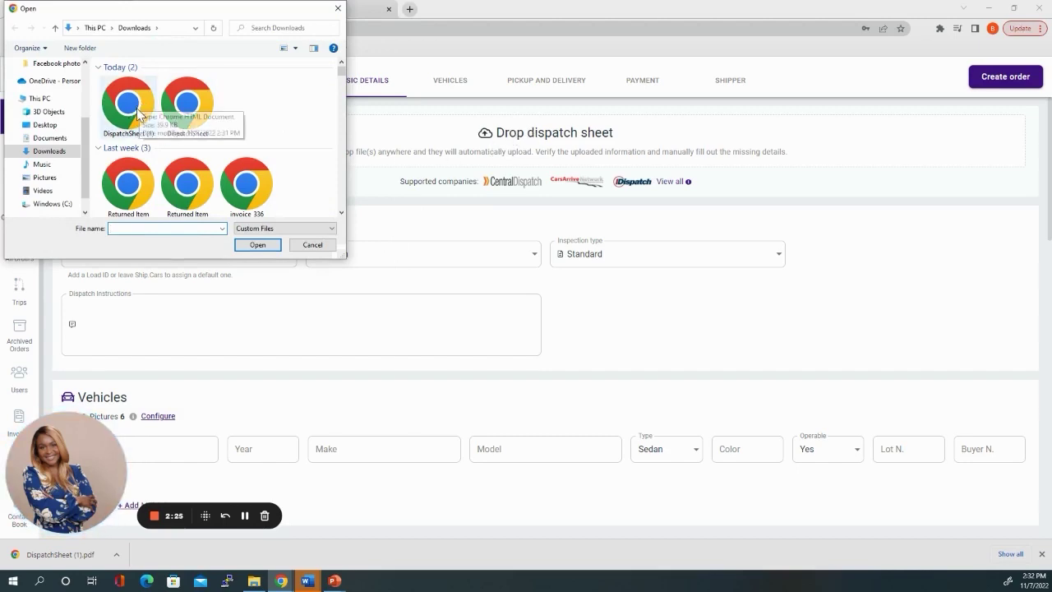
click(337, 8)
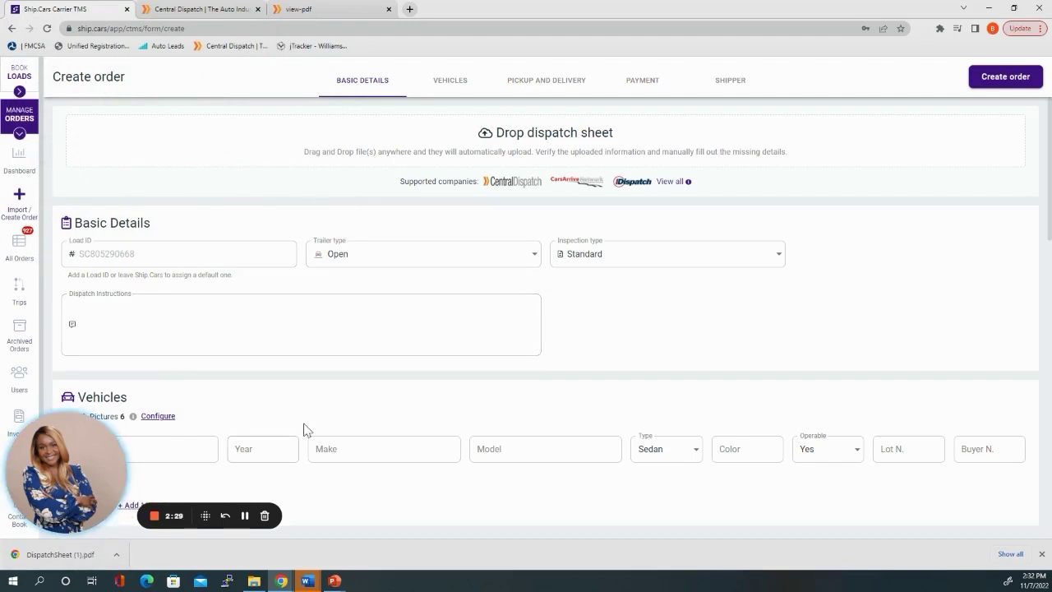
drag(82, 554, 508, 315)
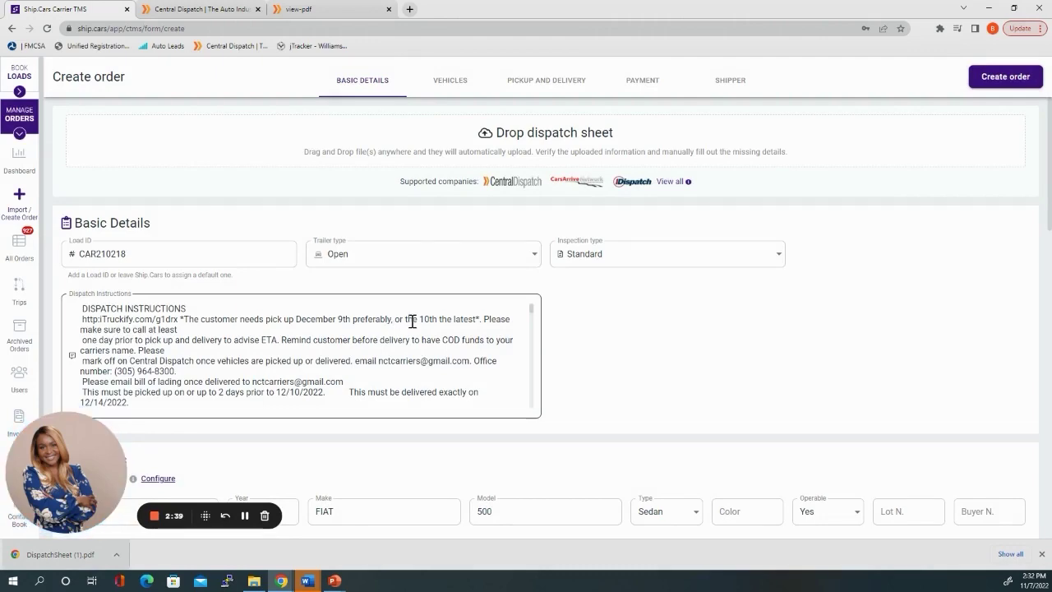
Step: Review the imported basic details, vehicle, pickup and delivery, payment and shipper information in the new order form
scroll(414, 322, down, 1)
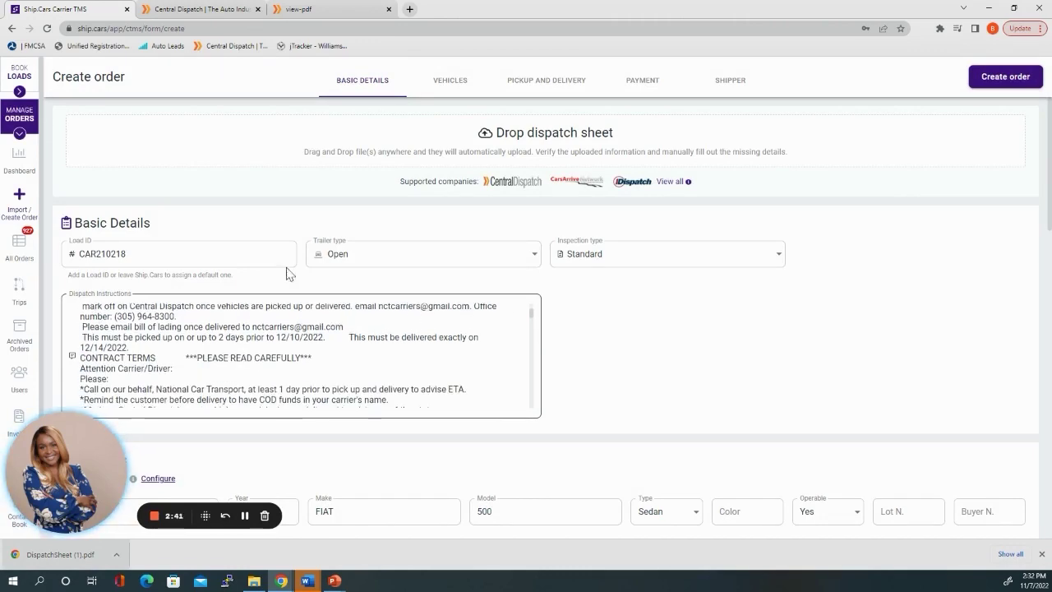
scroll(234, 241, down, 1)
scroll(235, 241, down, 2)
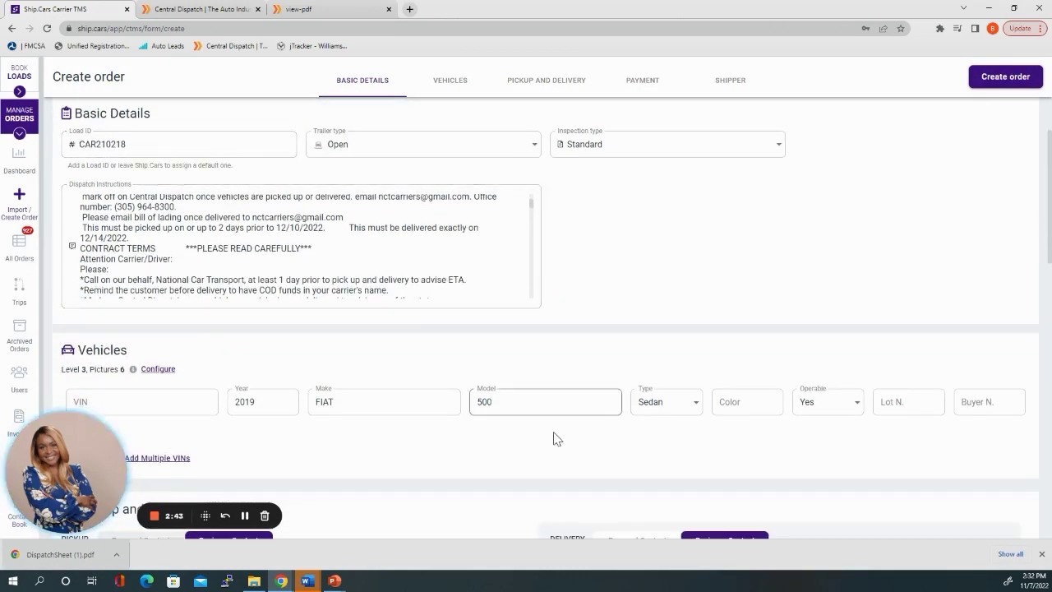
scroll(556, 445, down, 2)
scroll(557, 445, down, 1)
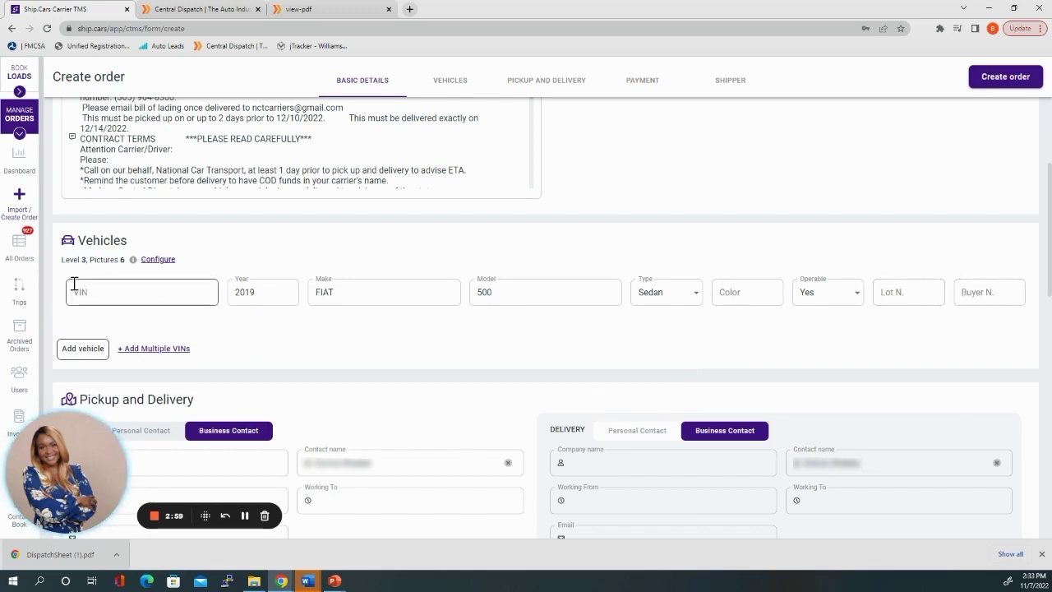
scroll(385, 364, down, 1)
scroll(385, 365, down, 2)
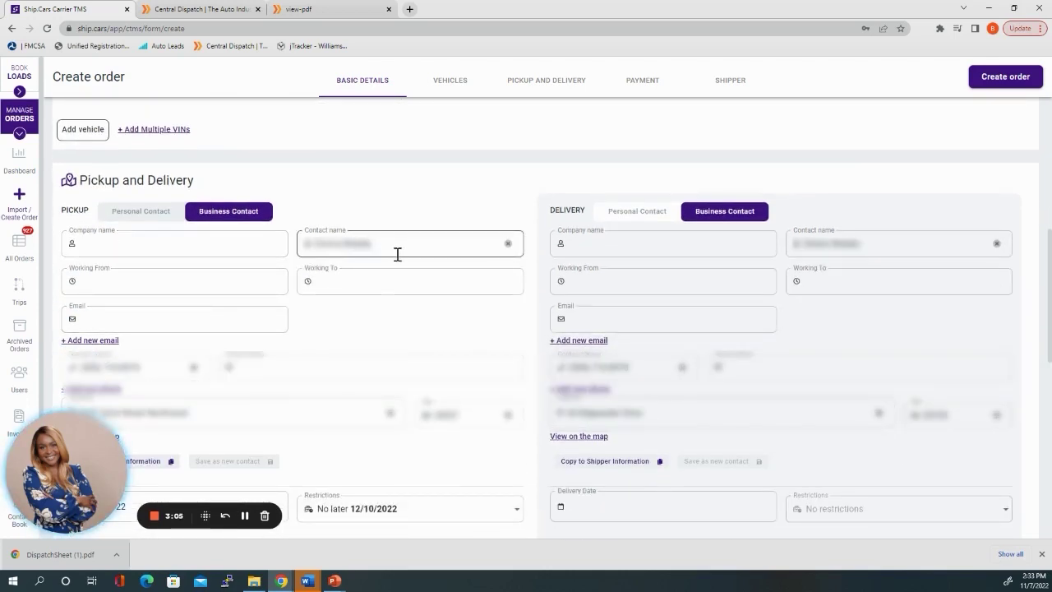
scroll(398, 260, down, 1)
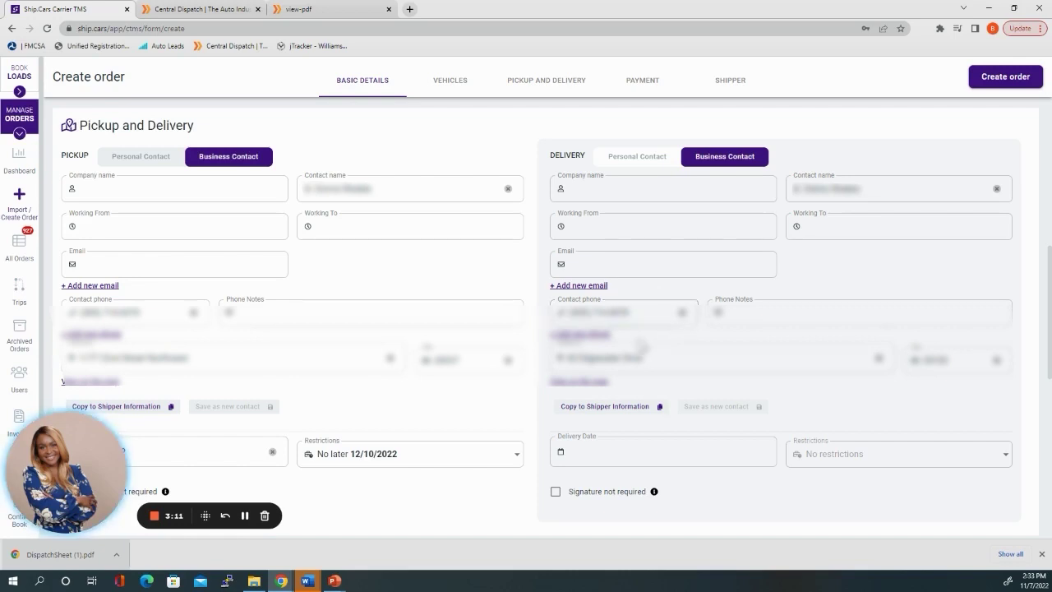
scroll(650, 347, down, 2)
scroll(646, 346, down, 5)
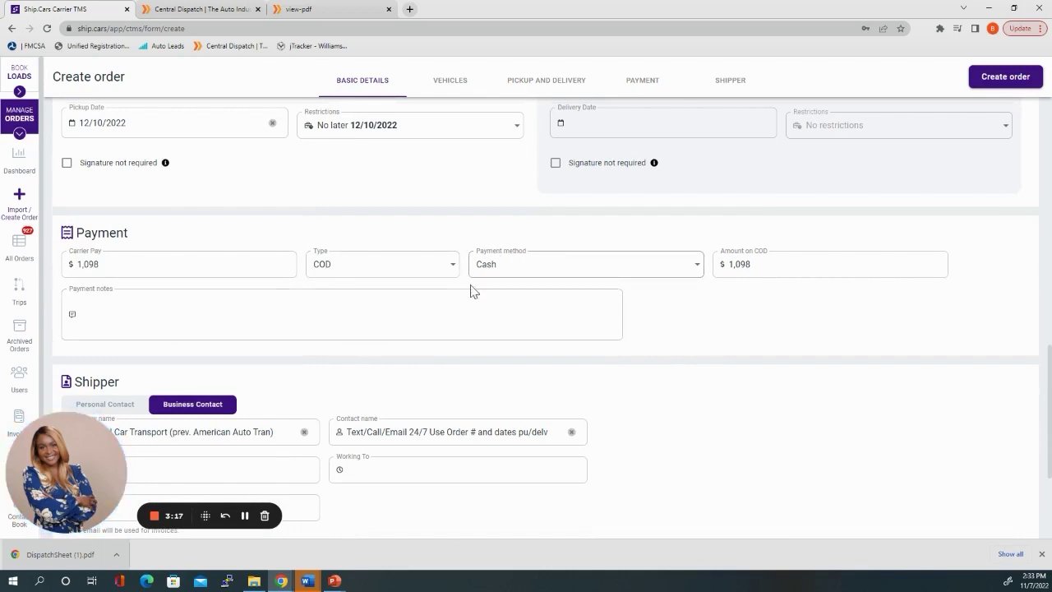
scroll(633, 283, down, 1)
scroll(639, 285, down, 3)
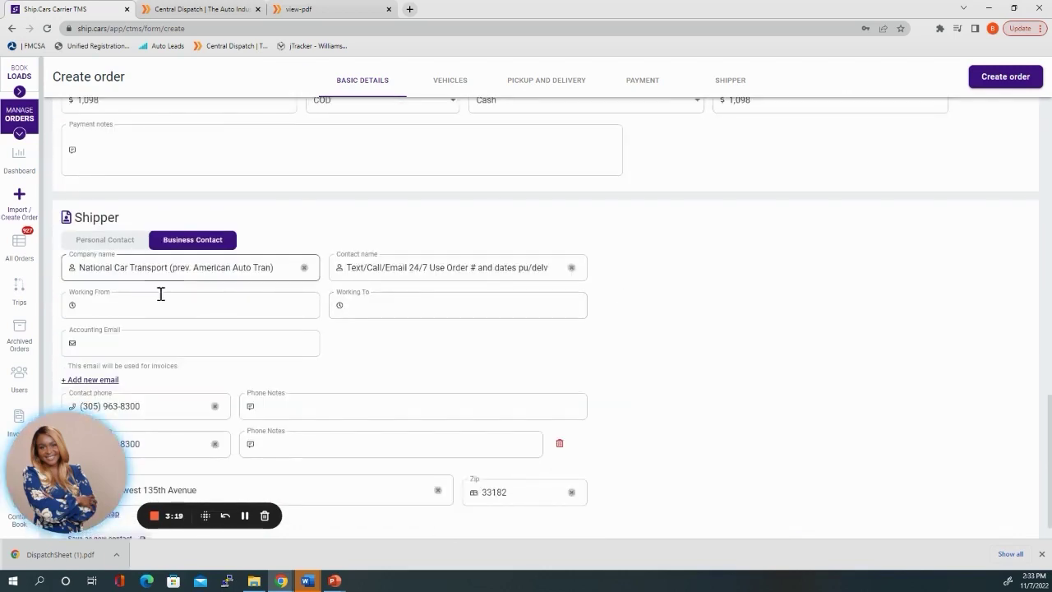
scroll(362, 360, down, 1)
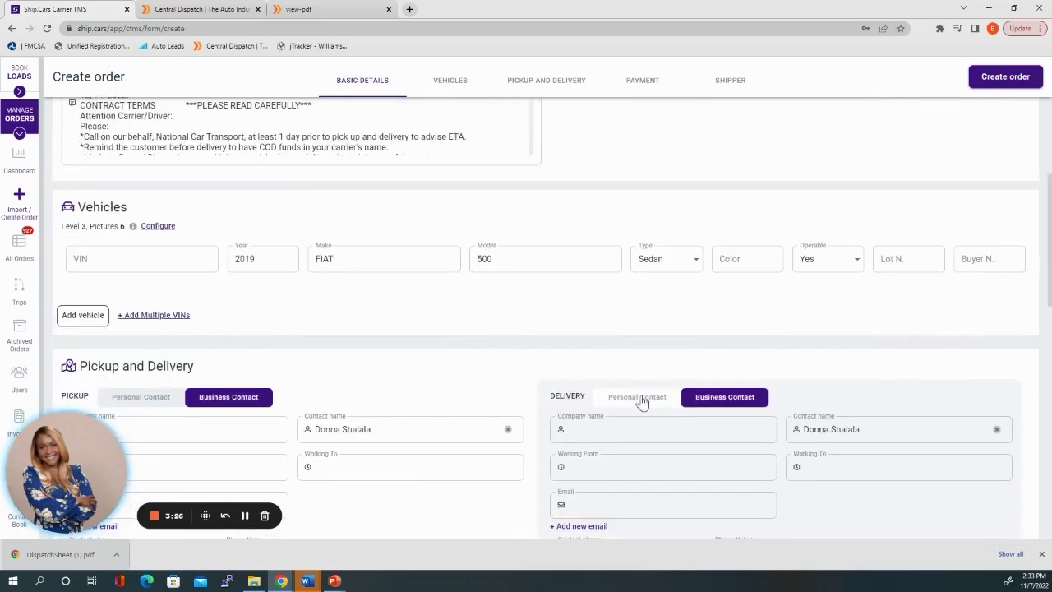
Step: Return to the order's basic details and read through the imported dispatch instructions and contract terms
scroll(644, 397, up, 3)
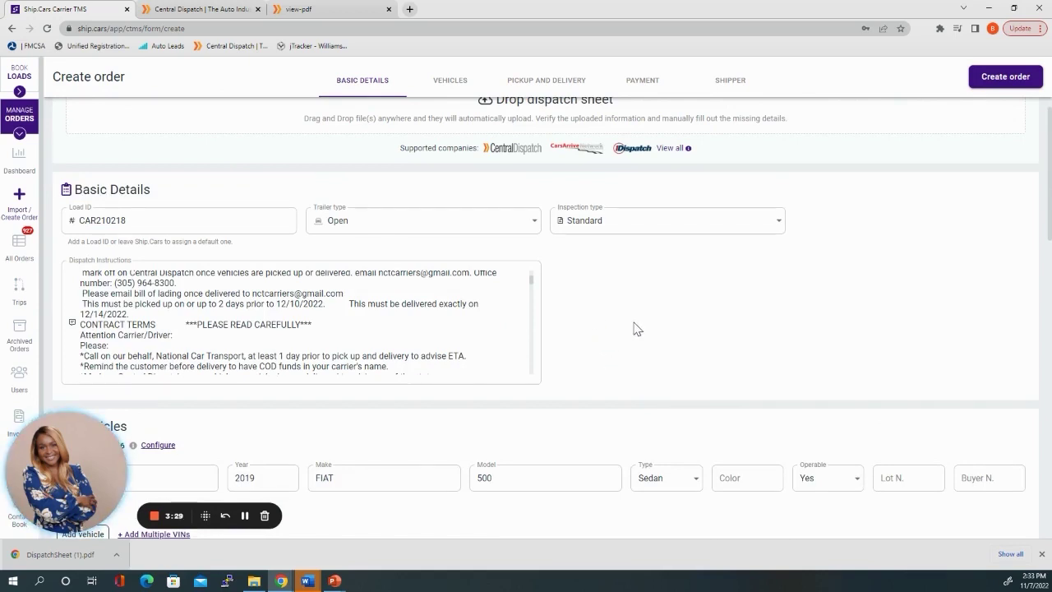
scroll(474, 346, up, 3)
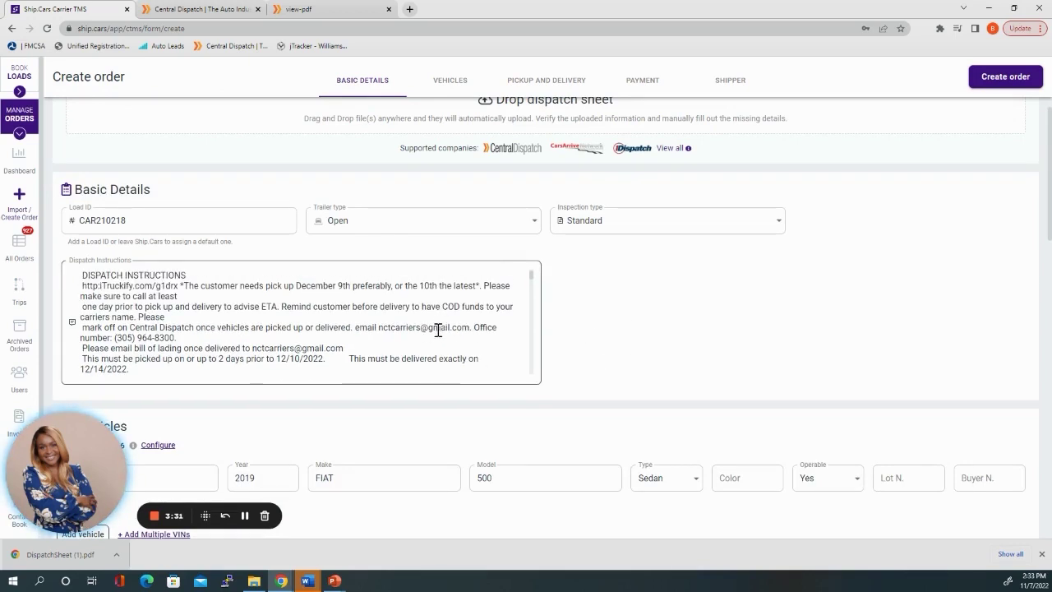
scroll(438, 329, up, 1)
scroll(439, 329, down, 2)
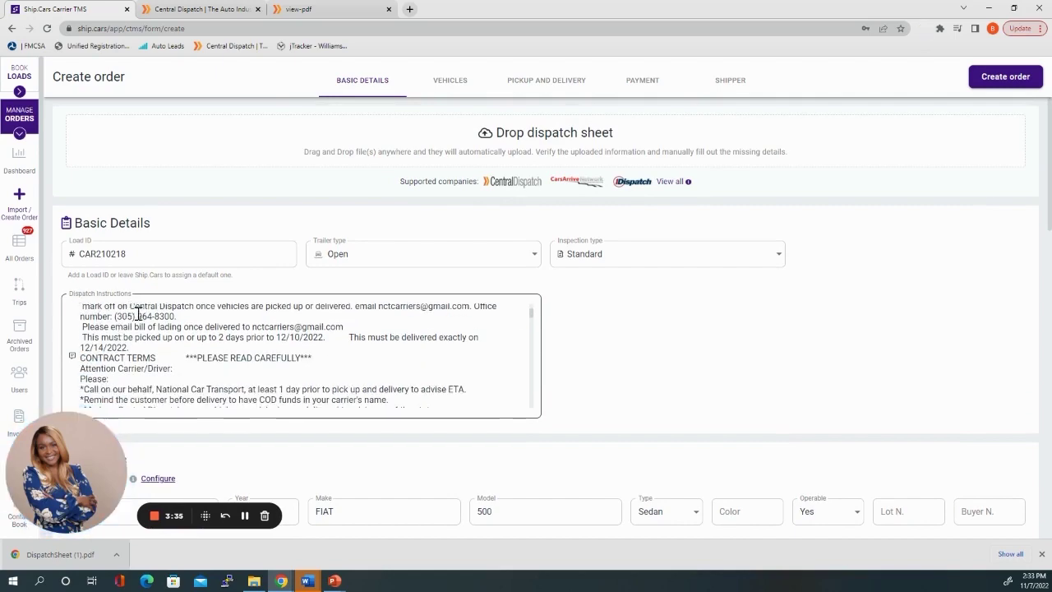
scroll(139, 316, down, 5)
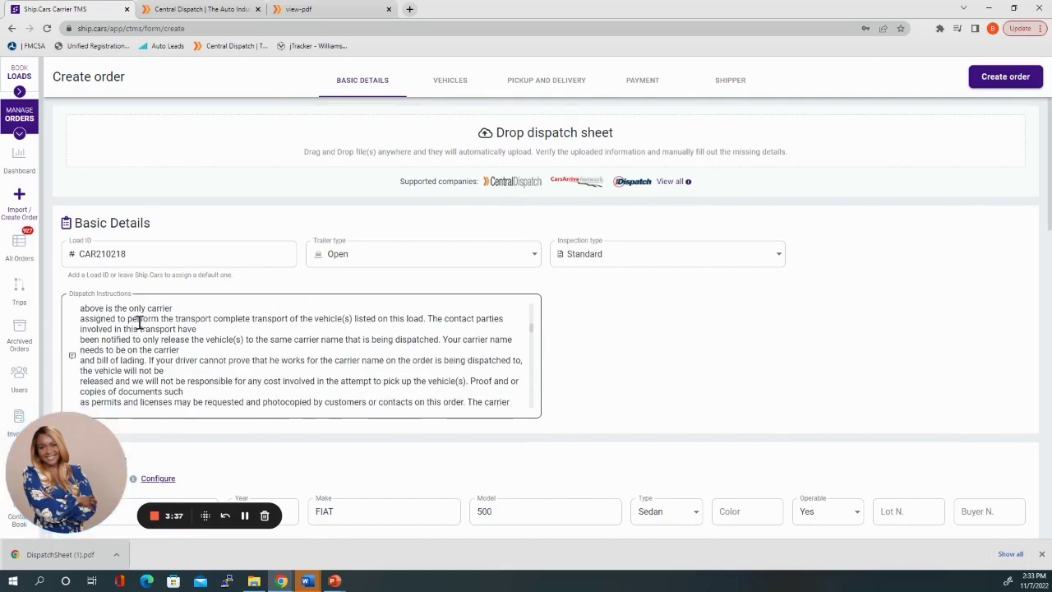
scroll(138, 338, down, 10)
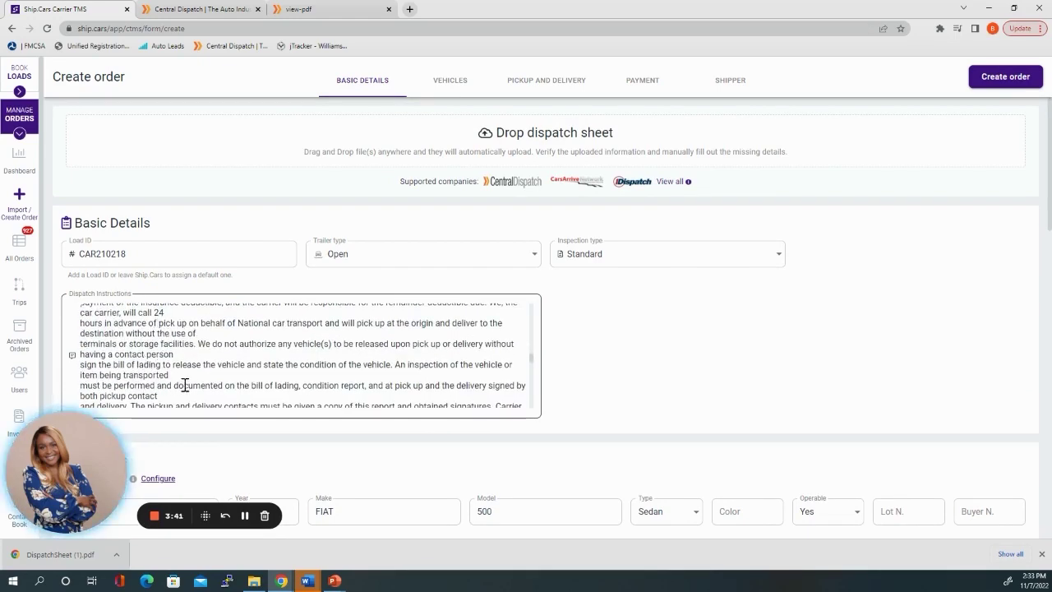
scroll(198, 366, down, 5)
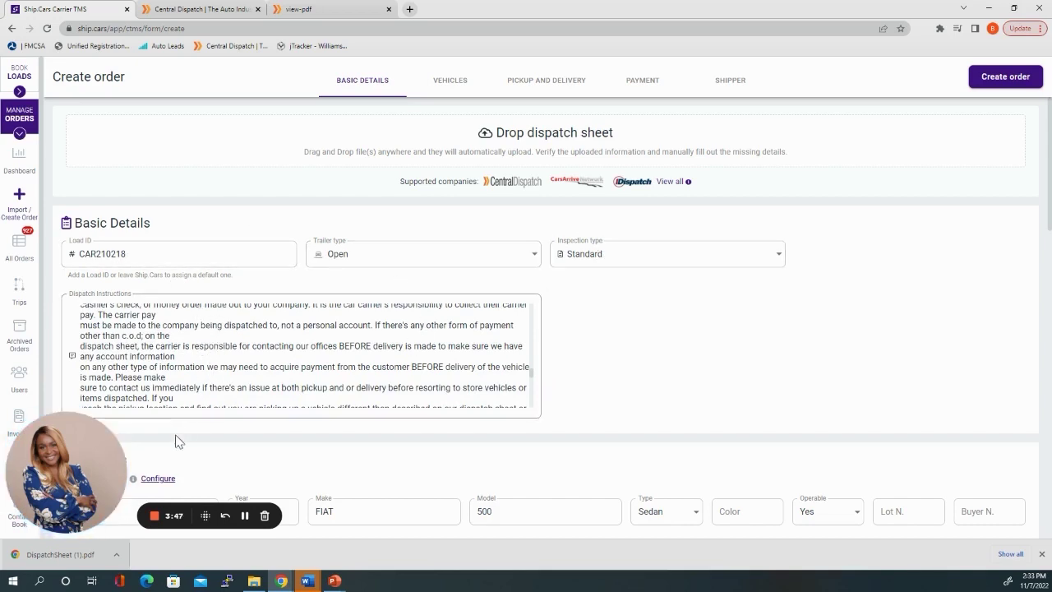
scroll(219, 375, down, 5)
Step: Compare the order ID on the Central Dispatch order with the Load ID in the Ship.Cars order form
click(163, 13)
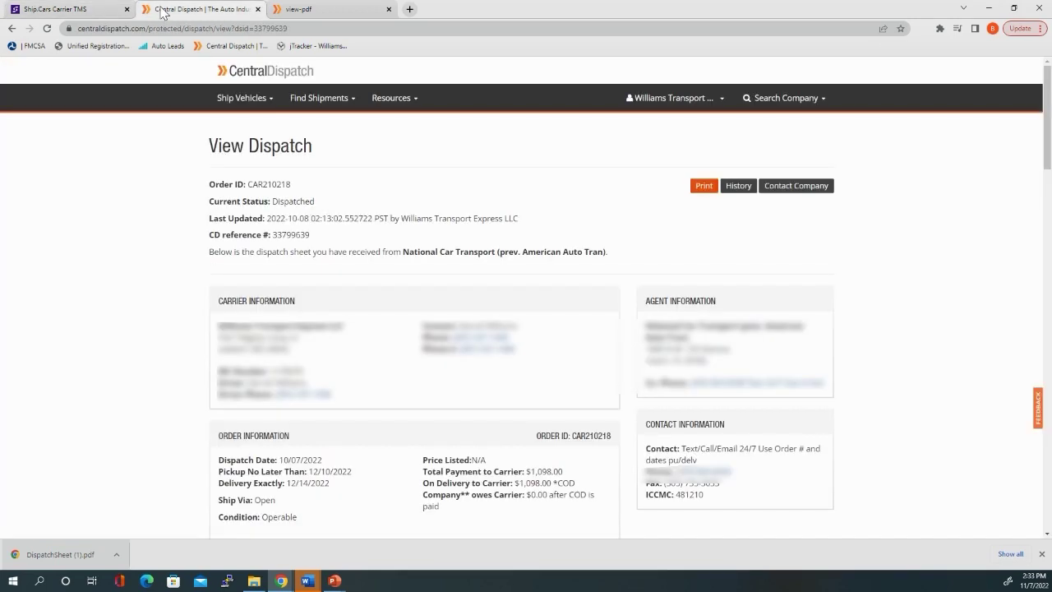
scroll(376, 371, down, 1)
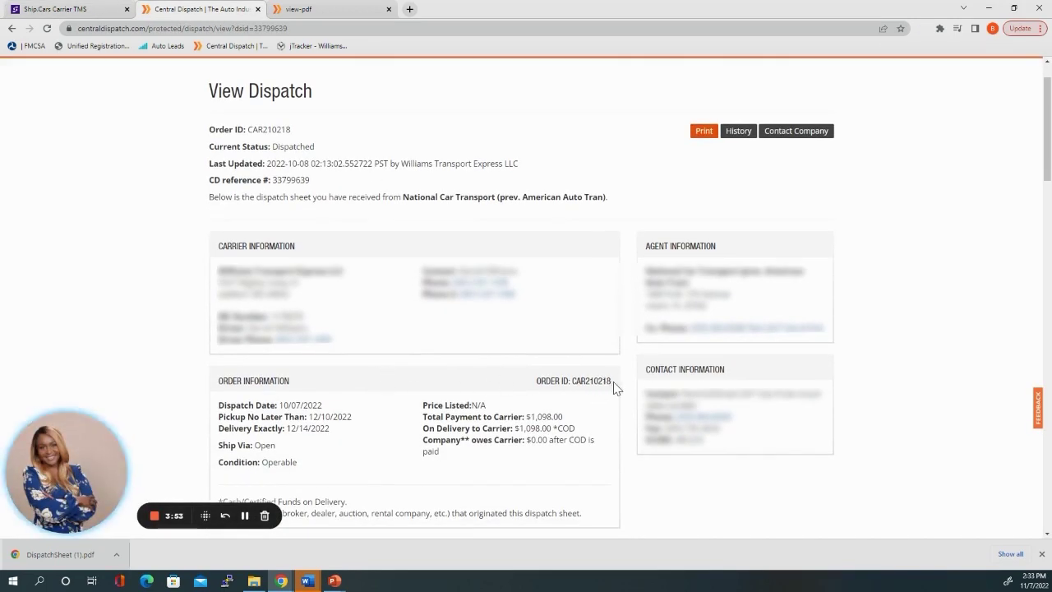
drag(536, 383, 584, 385)
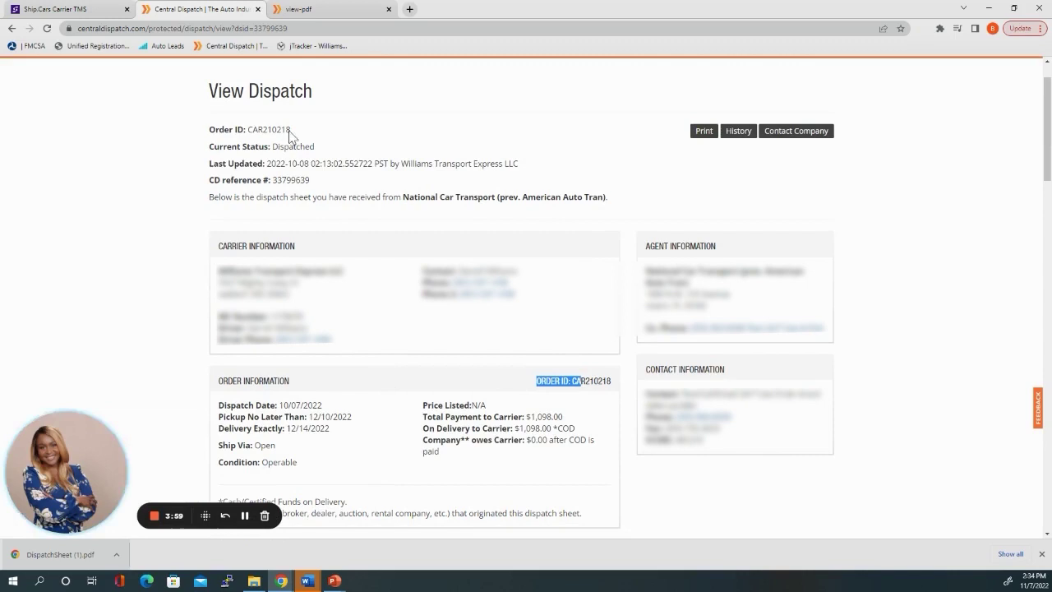
click(71, 8)
click(114, 252)
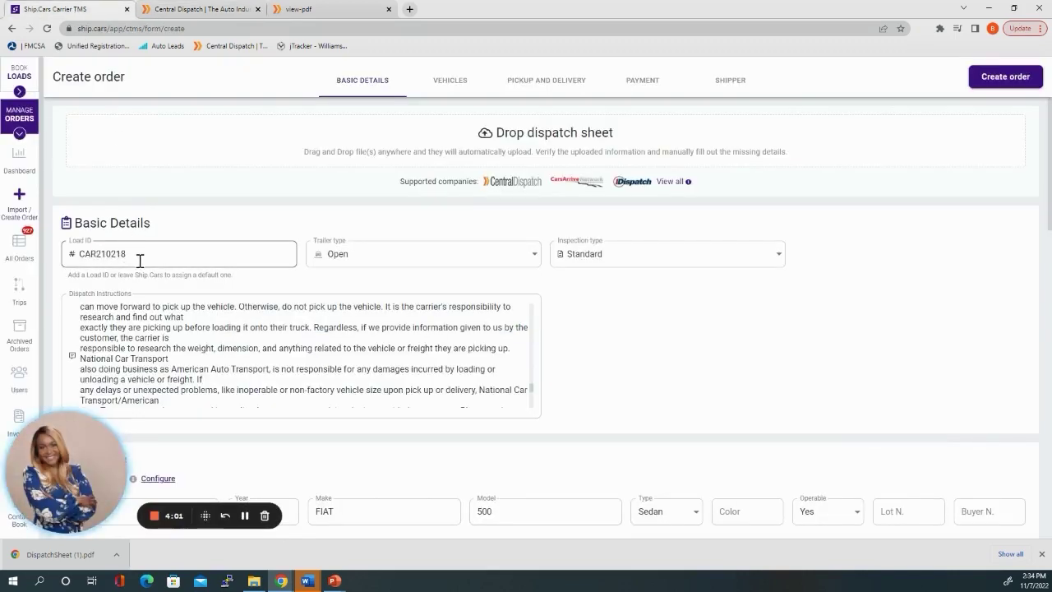
Step: Review the imported vehicle and contact details, and set the pickup contact type to Personal Contact
scroll(359, 292, down, 3)
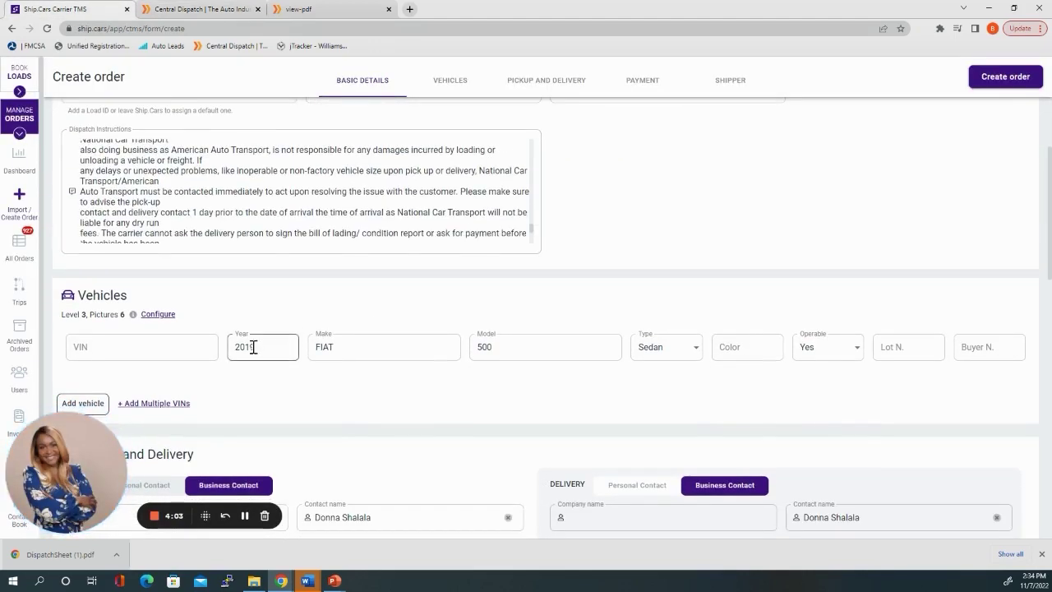
scroll(542, 348, down, 2)
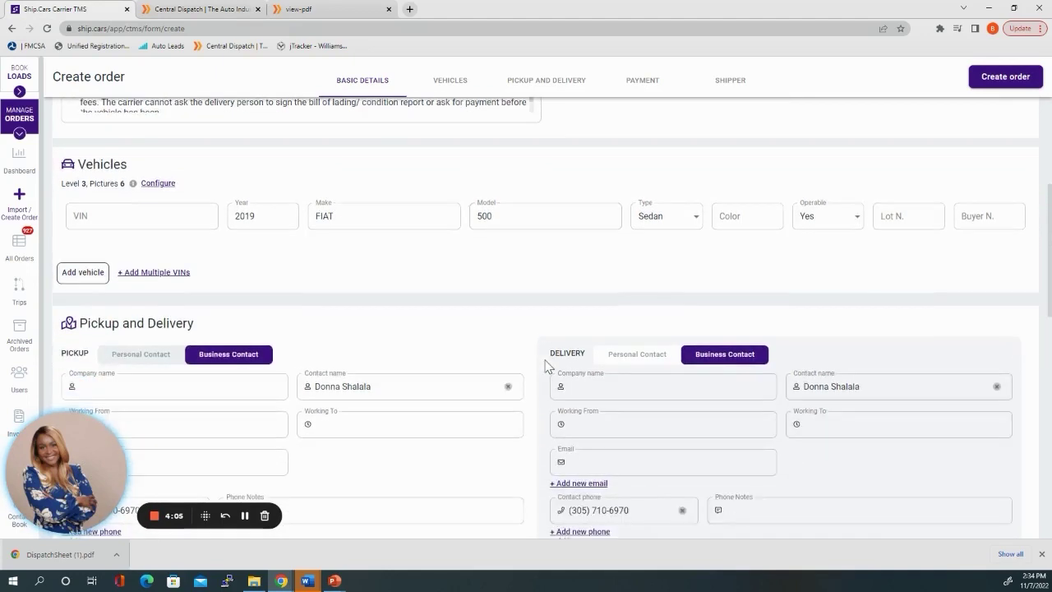
scroll(418, 358, down, 2)
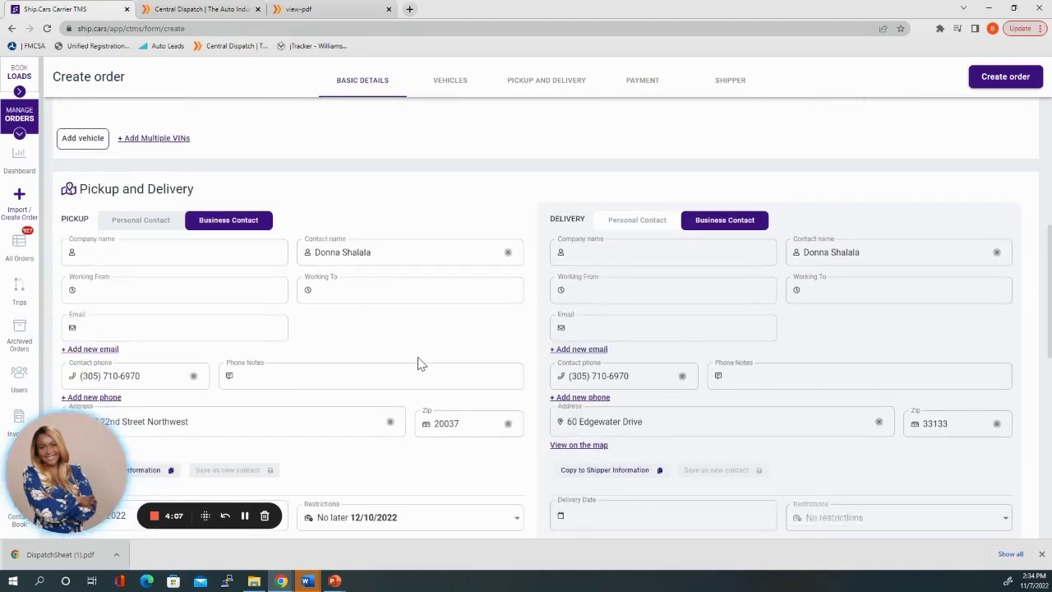
click(135, 215)
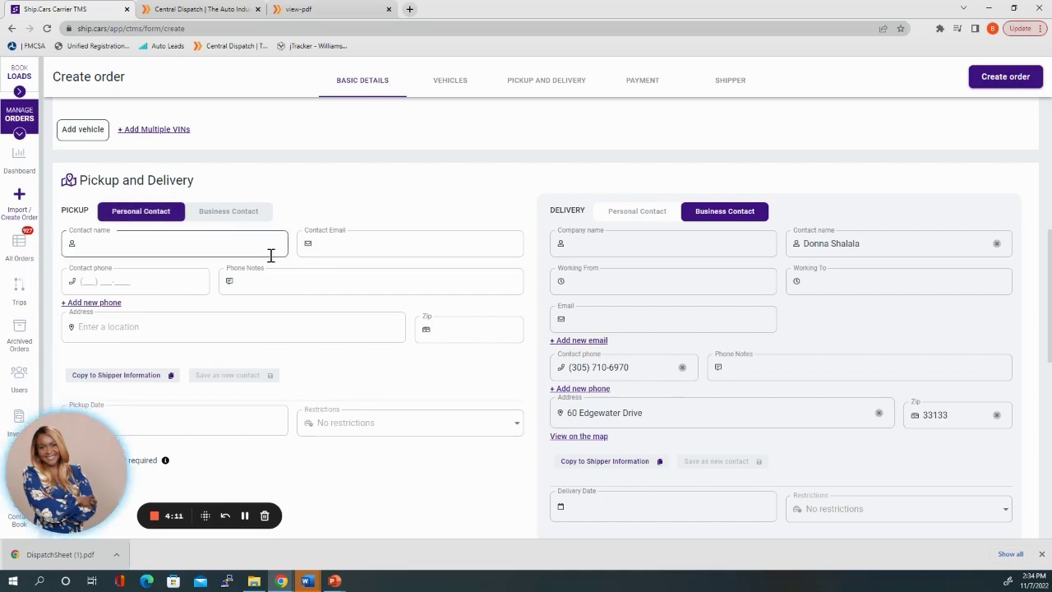
Step: Check the remaining pickup and delivery fields and create the order
scroll(292, 337, down, 2)
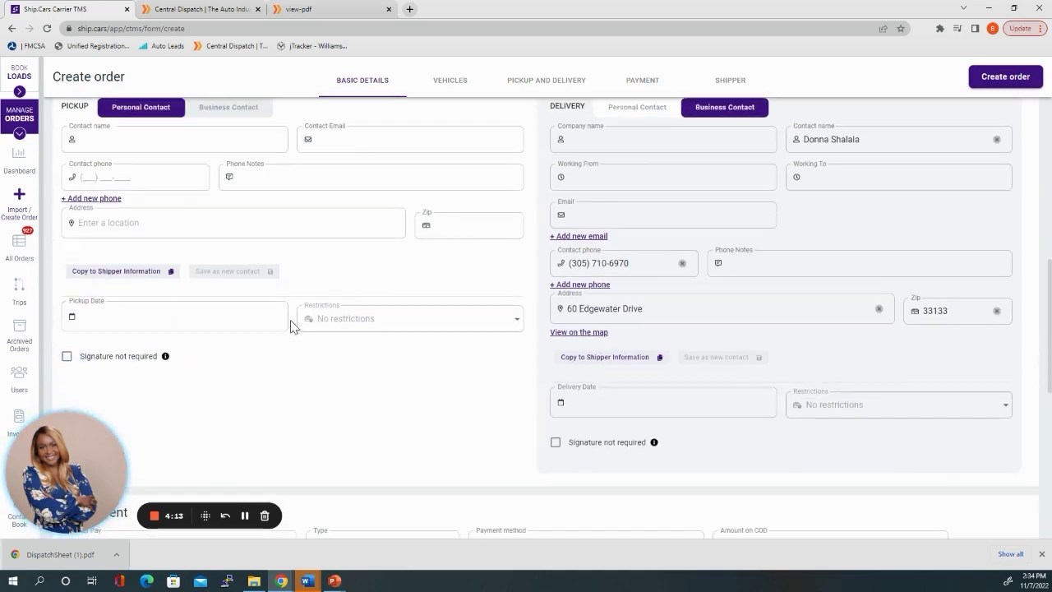
scroll(962, 123, up, 7)
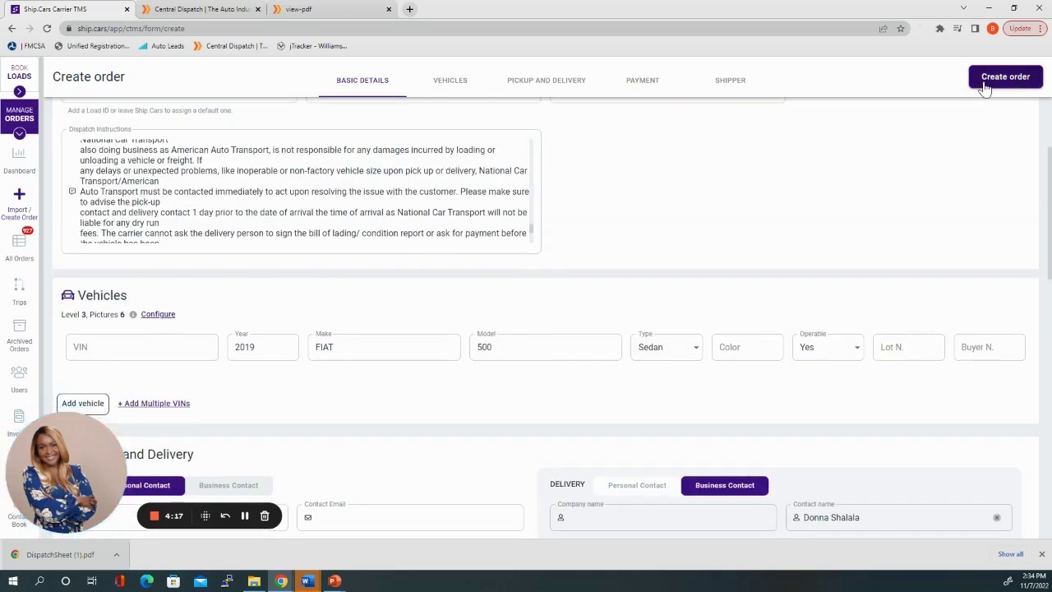
click(981, 84)
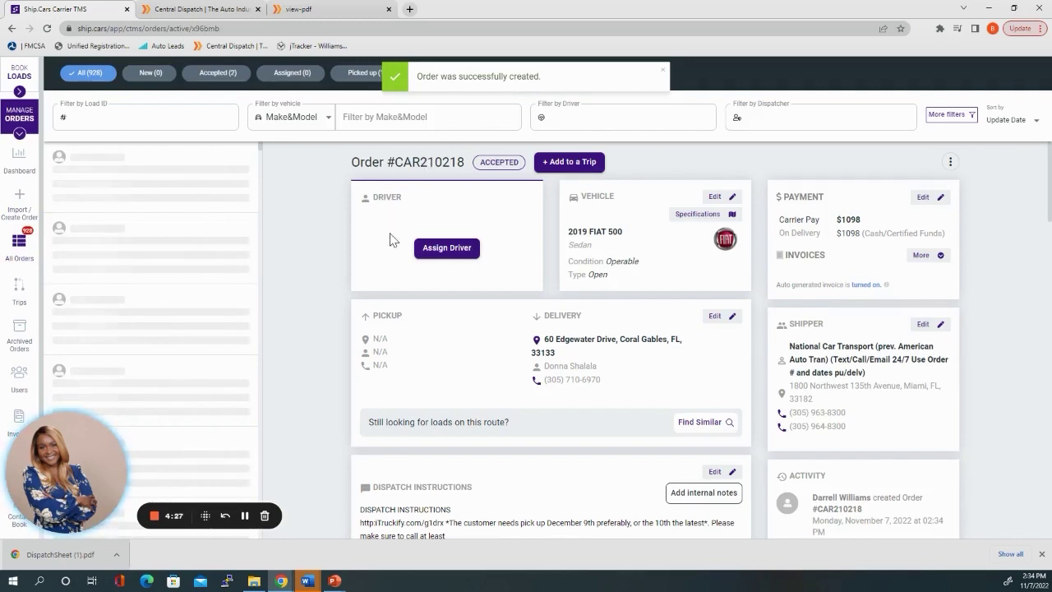
Step: Examine the created order's driver, vehicle, pickup and delivery, payment and shipper details, and read through its dispatch instructions and contract terms
scroll(559, 425, down, 1)
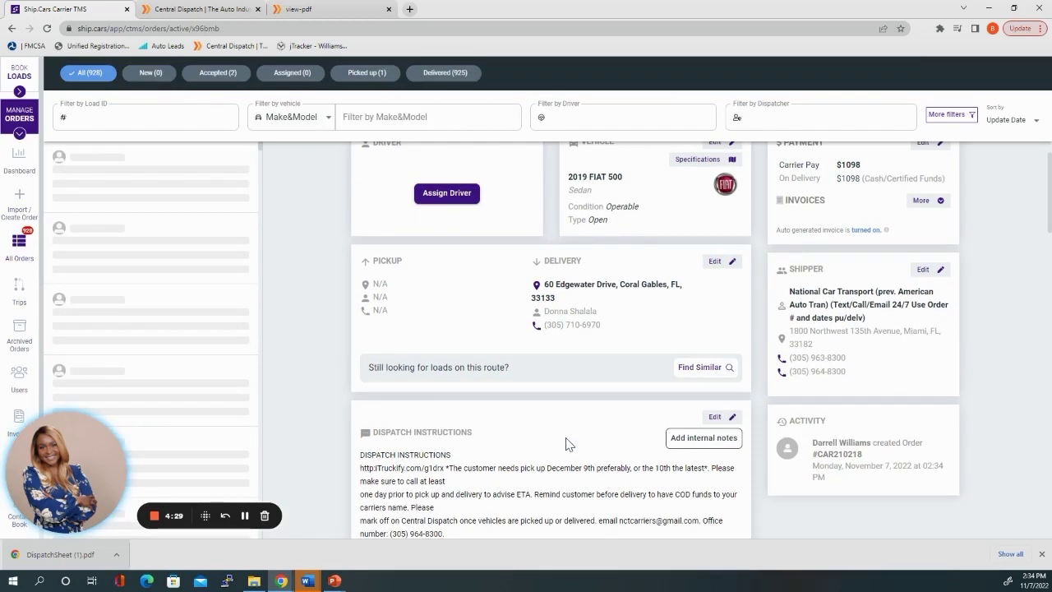
scroll(559, 425, up, 1)
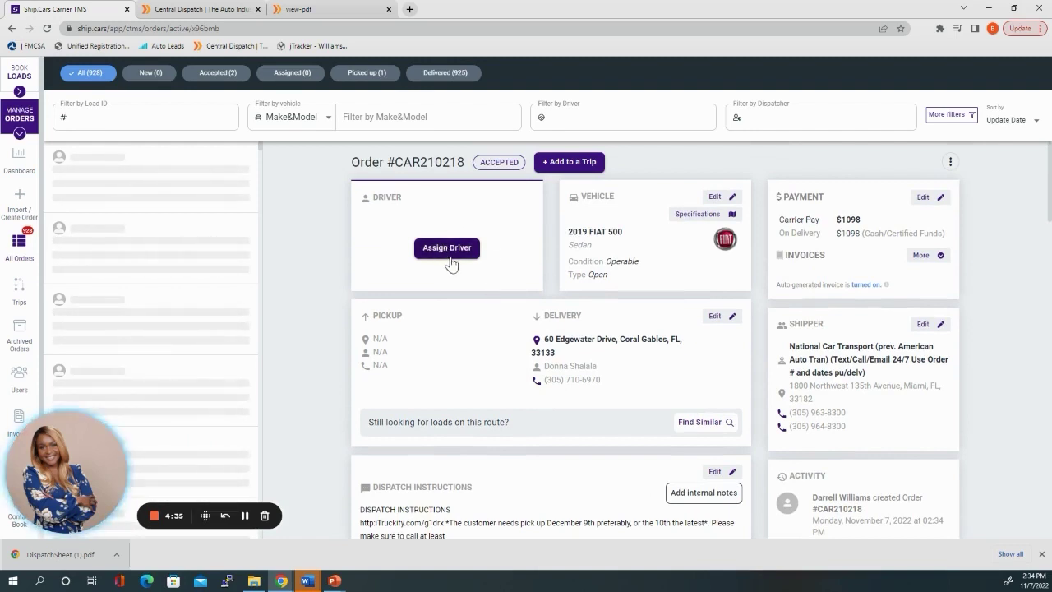
scroll(485, 275, down, 1)
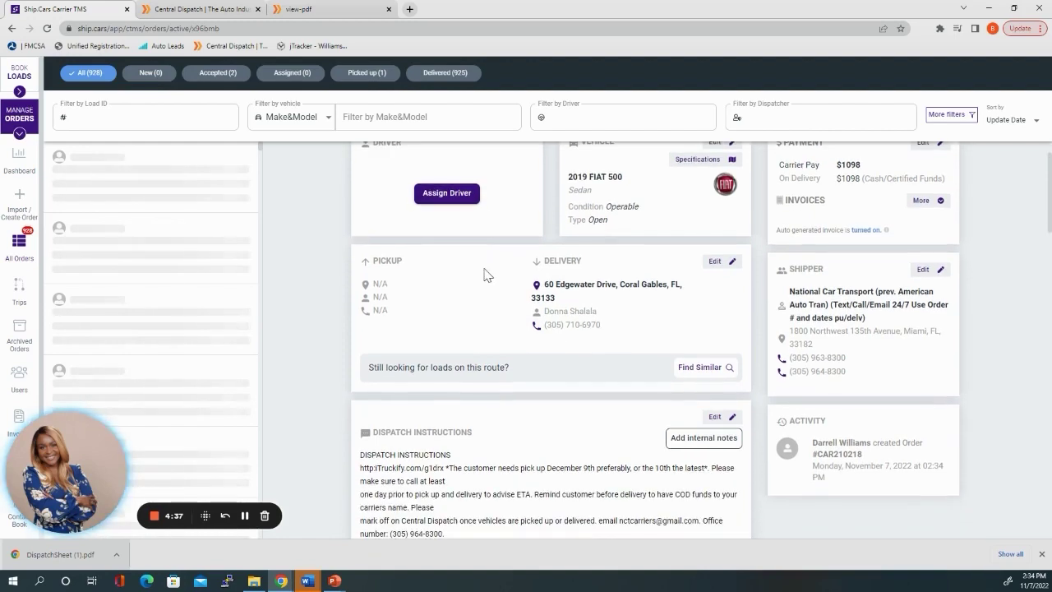
scroll(487, 277, down, 1)
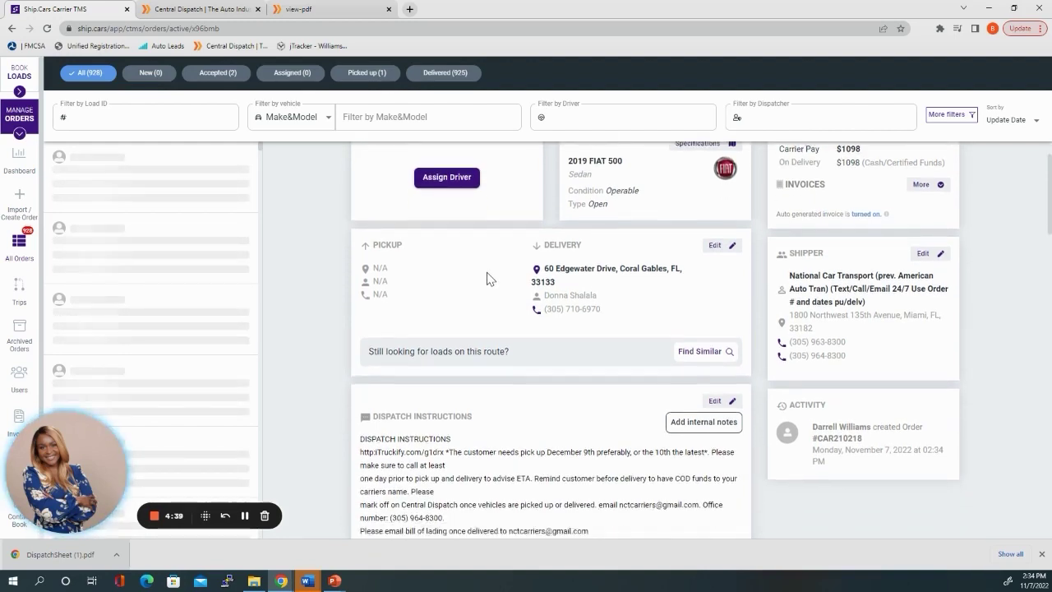
scroll(490, 277, down, 2)
scroll(501, 288, down, 6)
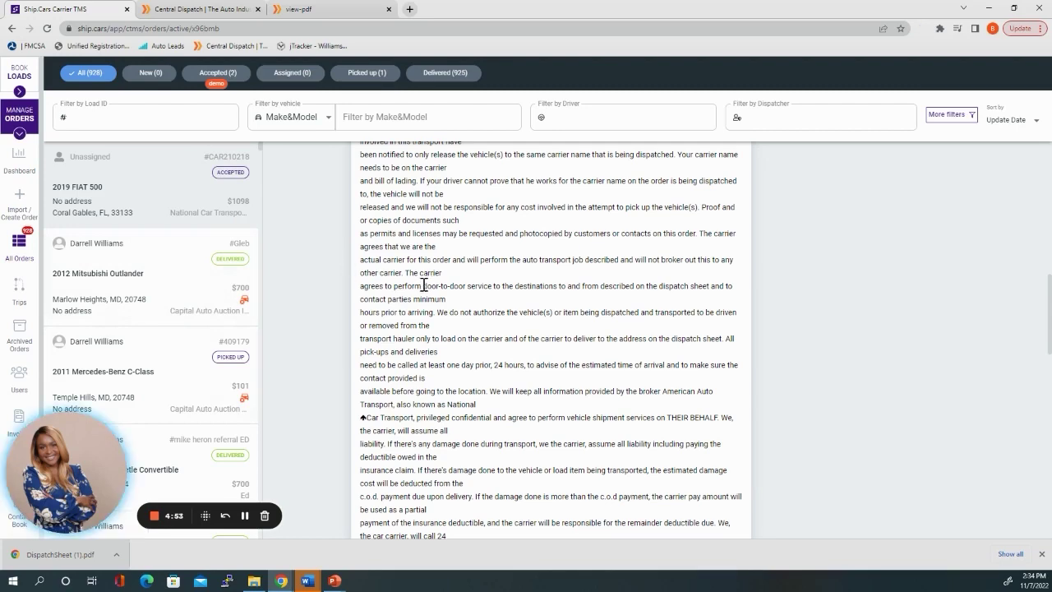
scroll(338, 269, up, 10)
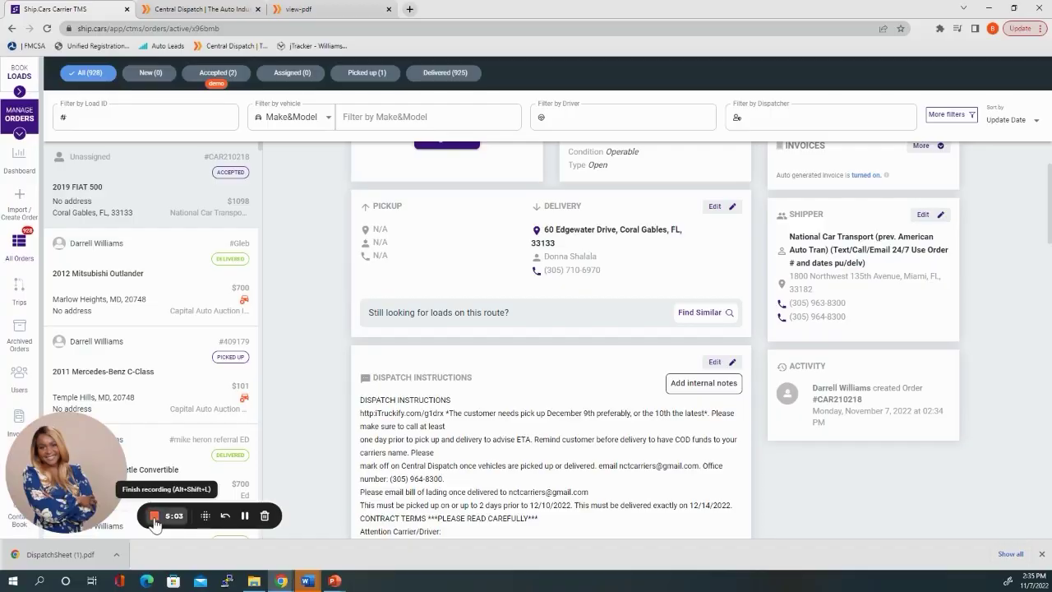
click(154, 516)
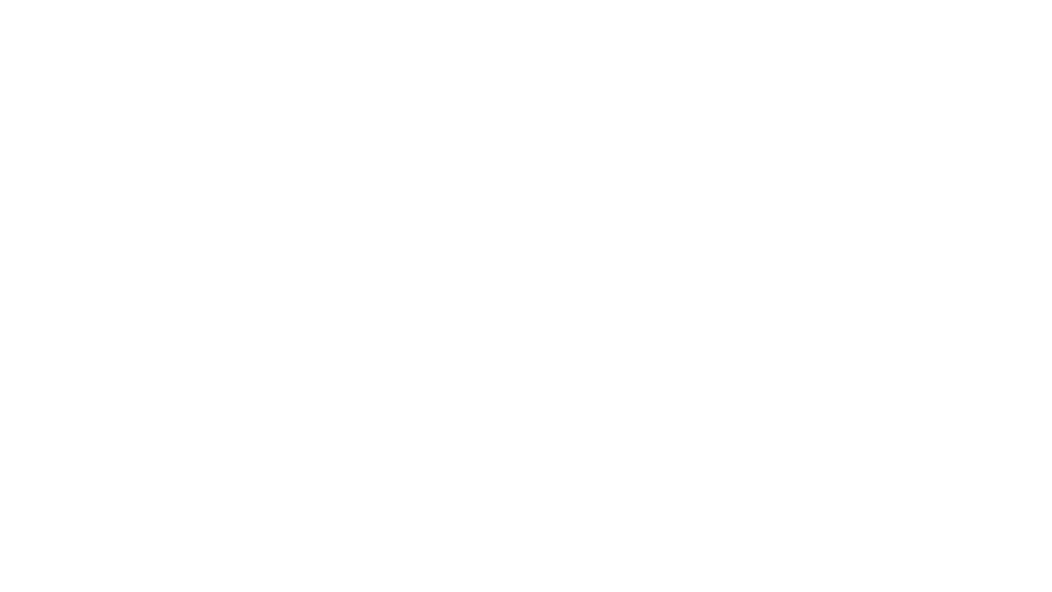